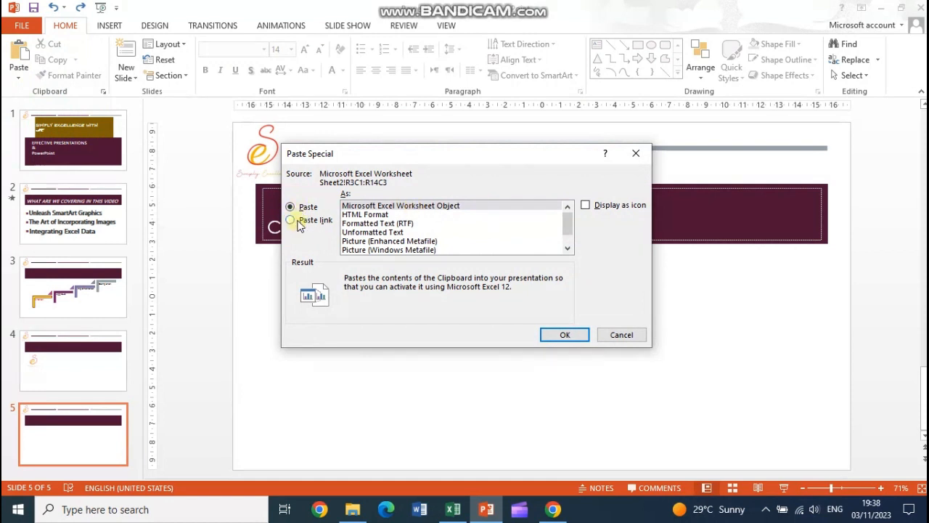
- Paste the copied worksheet range as a linked Microsoft Excel Worksheet Object and move it below the title bar's left part
left_click(290, 220)
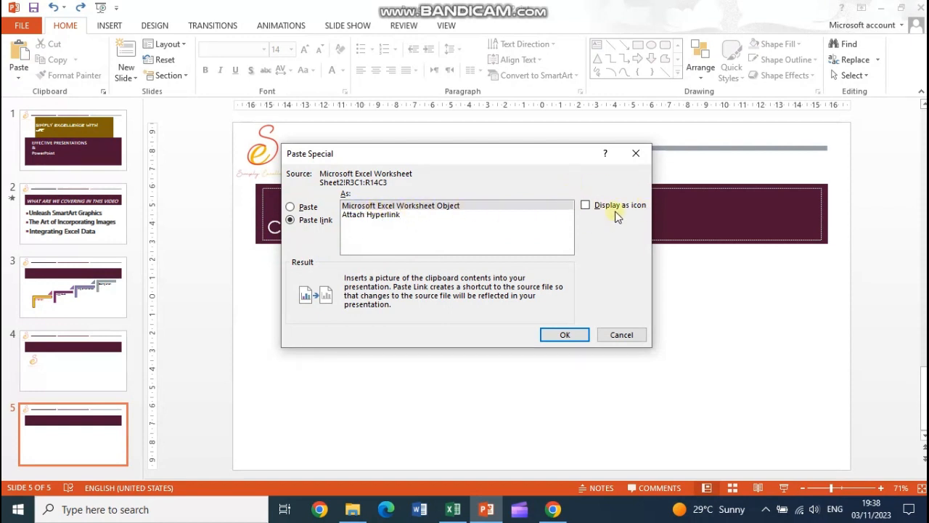
left_click(545, 334)
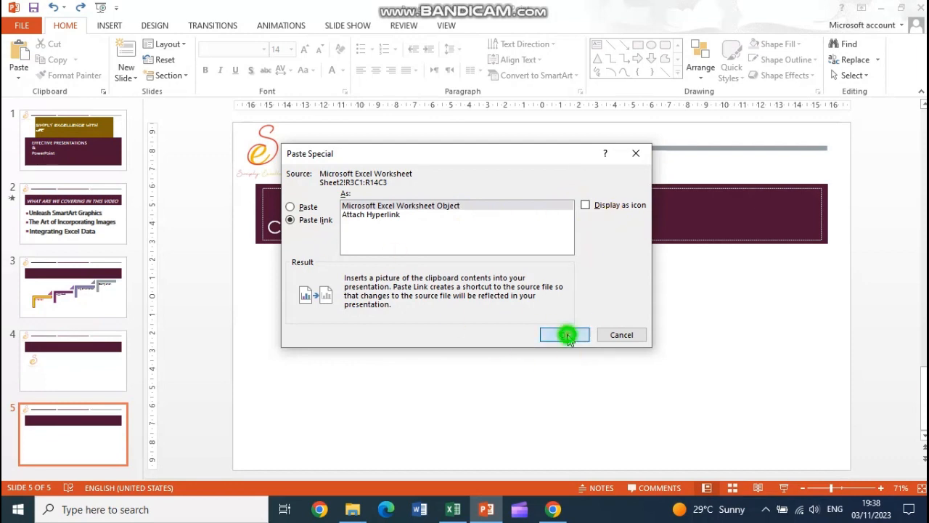
left_click_drag(465, 278, 323, 308)
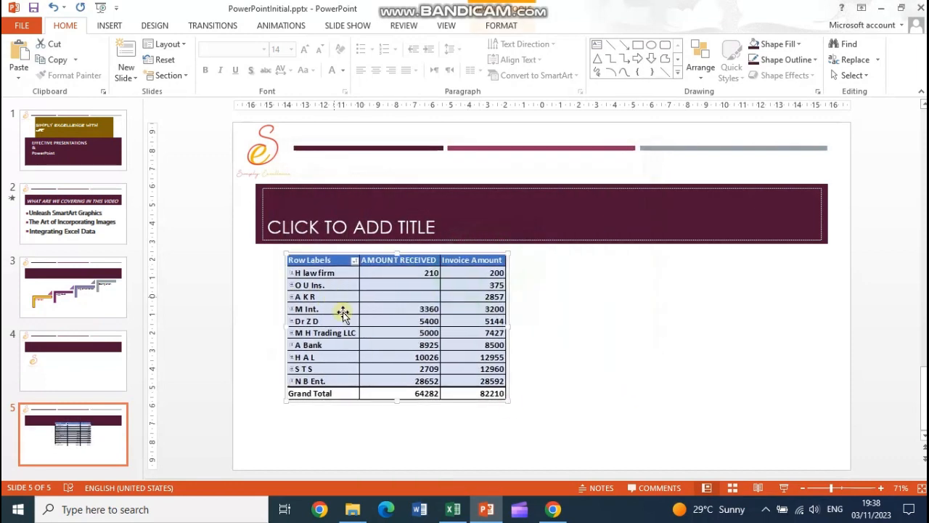
- Enlarge the linked table slightly, center it under the title bar, and save the presentation
left_click_drag(509, 401, 538, 428)
left_click_drag(394, 338, 515, 337)
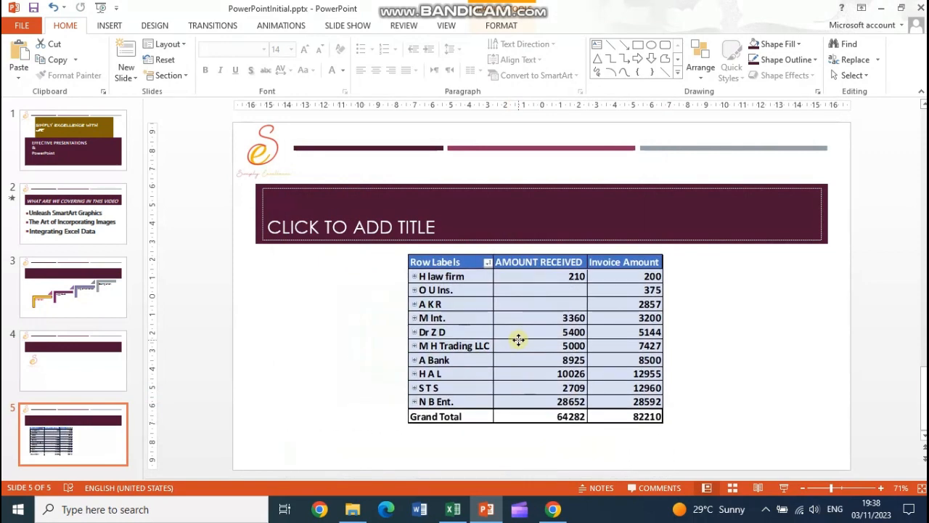
left_click(715, 367)
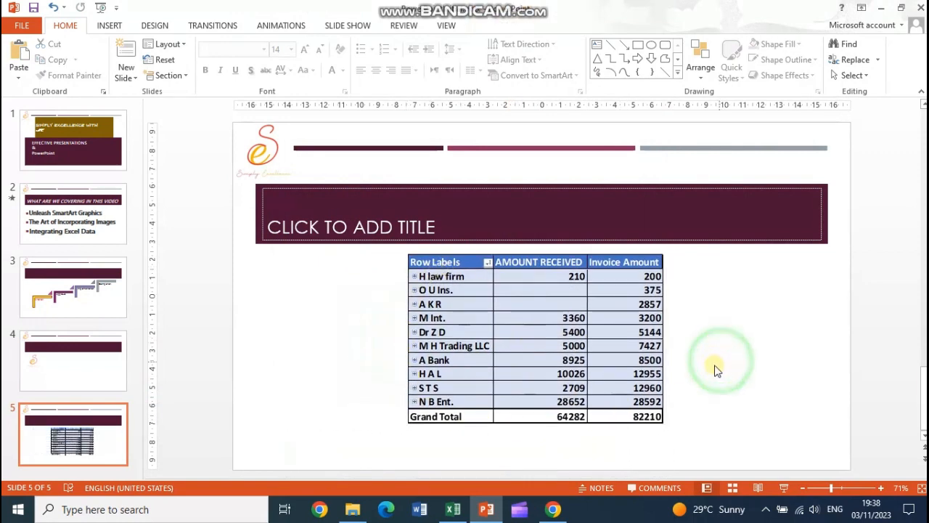
left_click(35, 7)
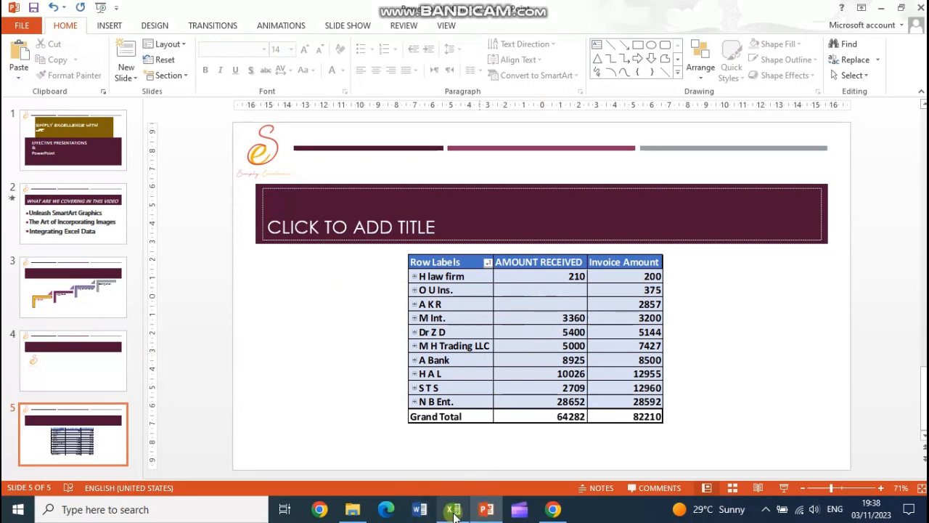
- Switch to the PivotTableMultipleTables workbook in Excel and set H law firm's received amount on the Receipts sheet to 2100
mouse_move(454, 514)
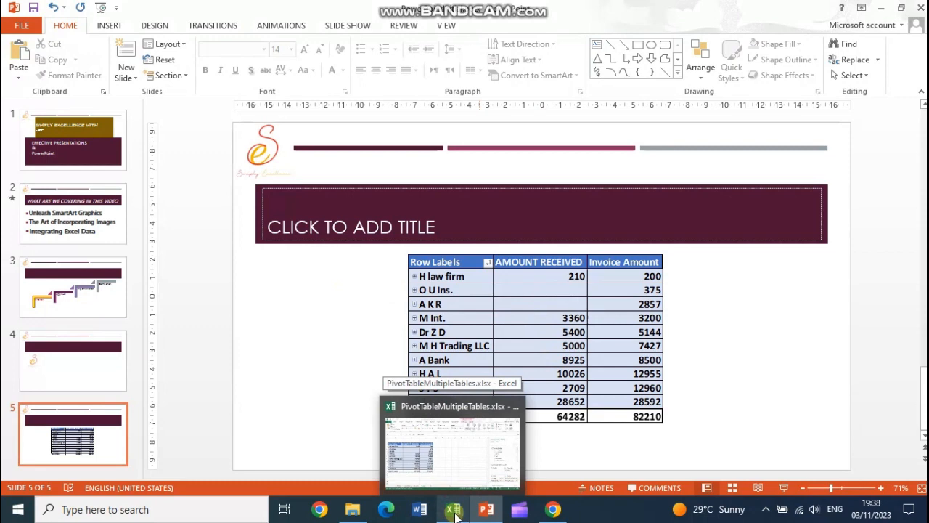
left_click(454, 512)
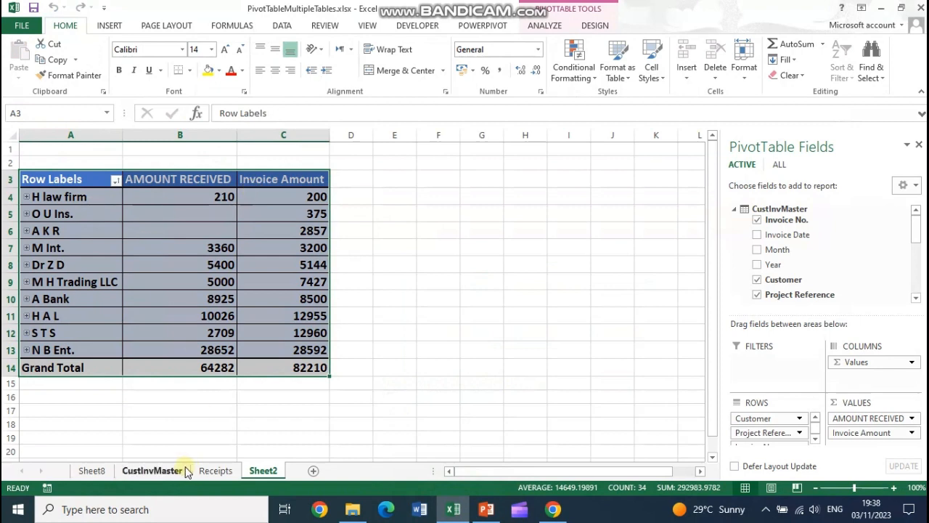
left_click(217, 471)
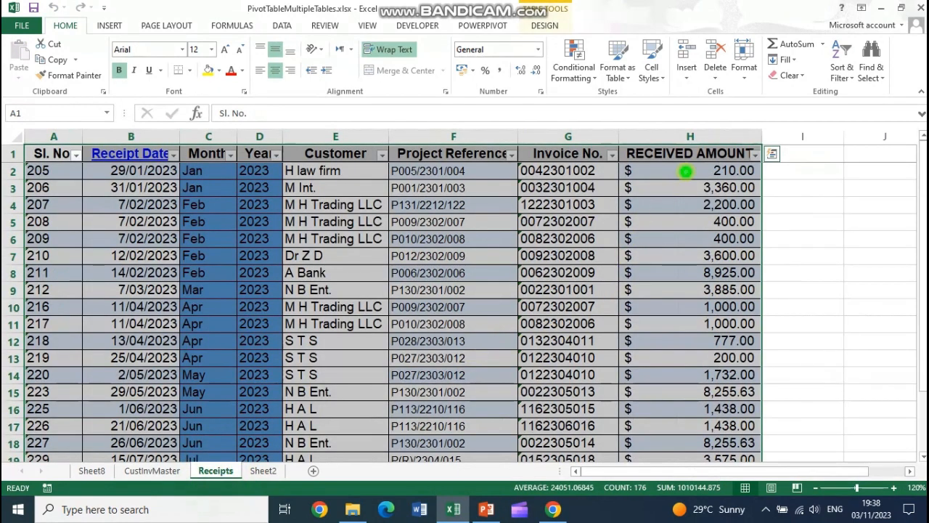
left_click(685, 171)
type("210")
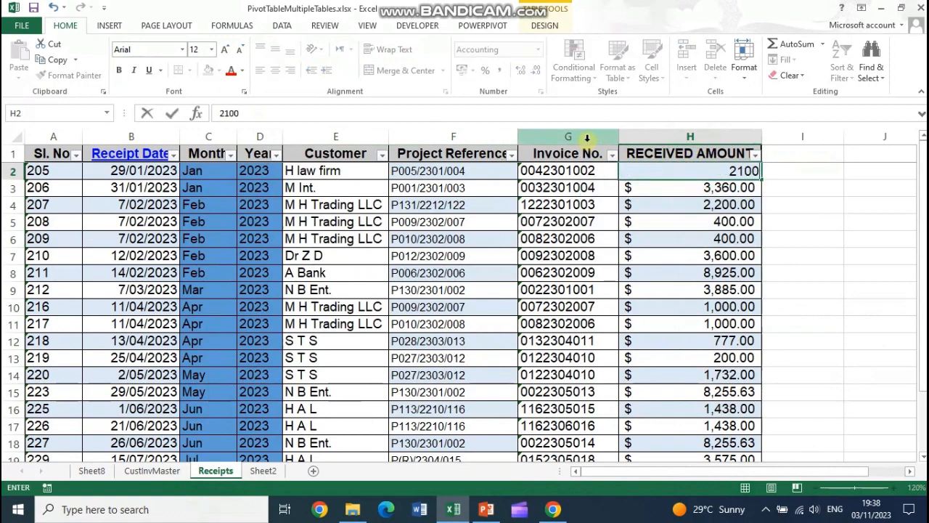
type("0")
key("Return")
- Refresh all data for the pivot table on Sheet2
left_click(263, 471)
left_click(213, 212)
left_click(545, 26)
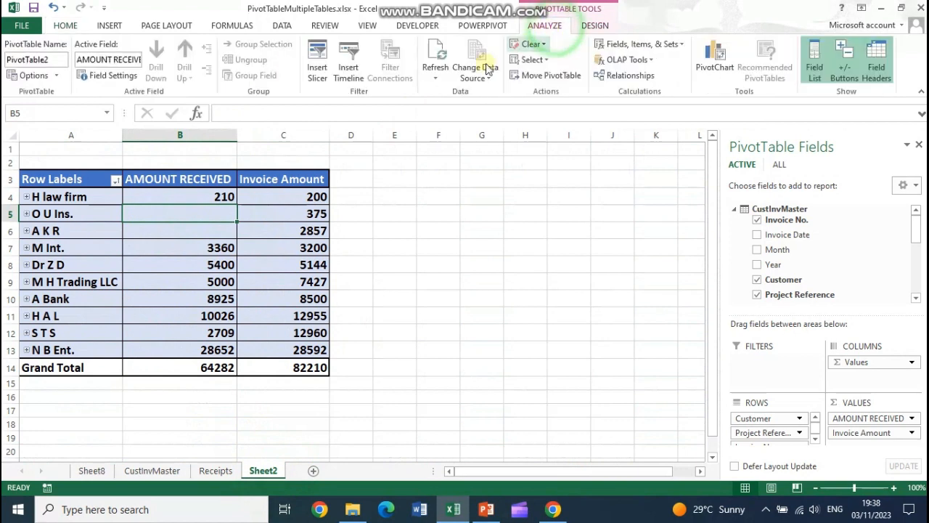
left_click(439, 77)
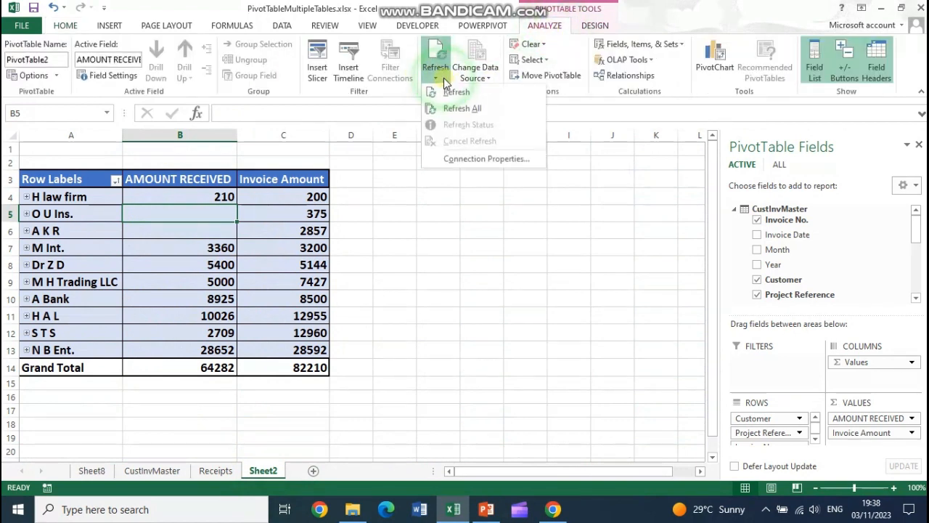
left_click(455, 108)
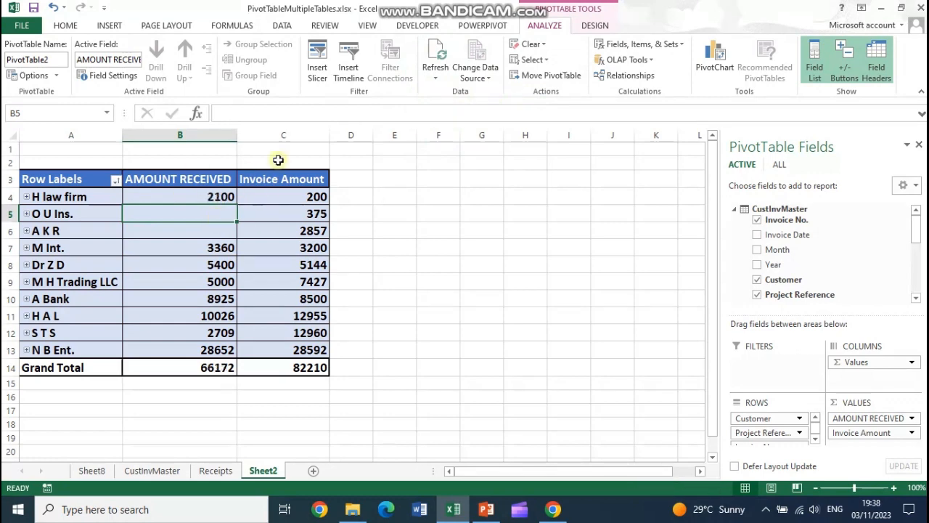
- Compare the refreshed pivot table on Sheet2, especially H law firm's amount received, with the linked table on the PowerPoint slide
left_click(72, 191)
left_click(213, 198)
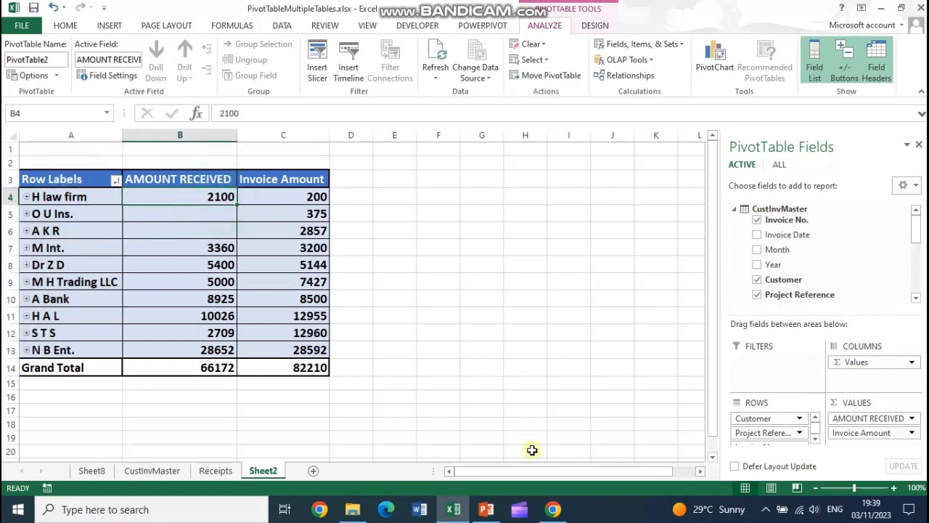
left_click(486, 509)
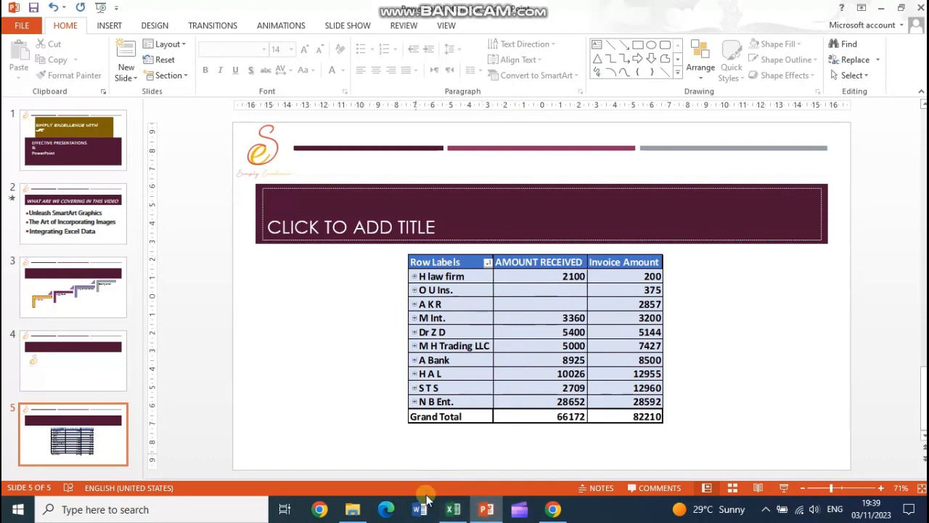
left_click(453, 509)
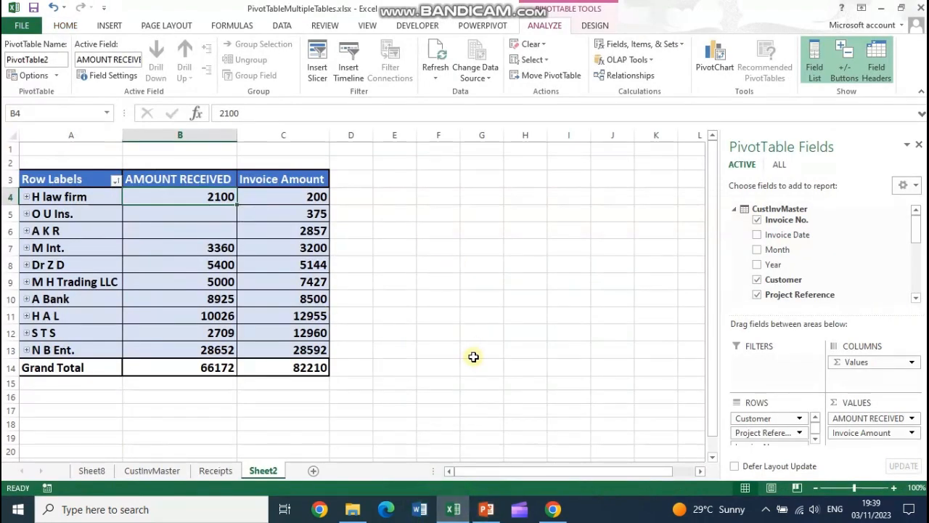
left_click_drag(74, 185, 285, 367)
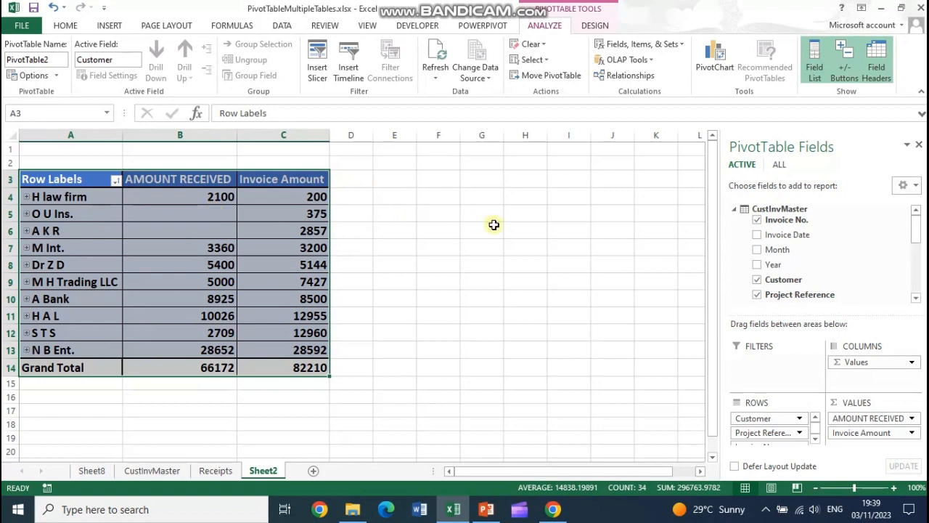
left_click(486, 511)
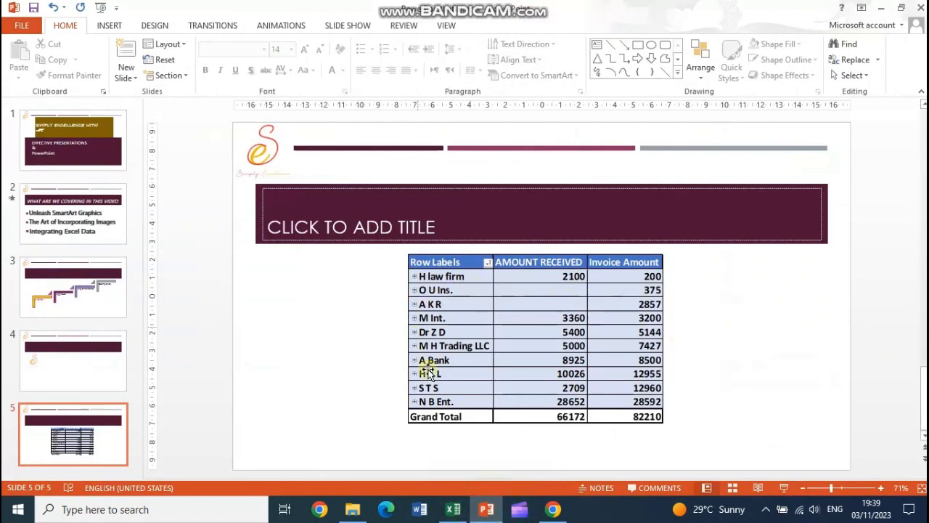
left_click_drag(465, 235, 459, 174)
left_click(457, 194)
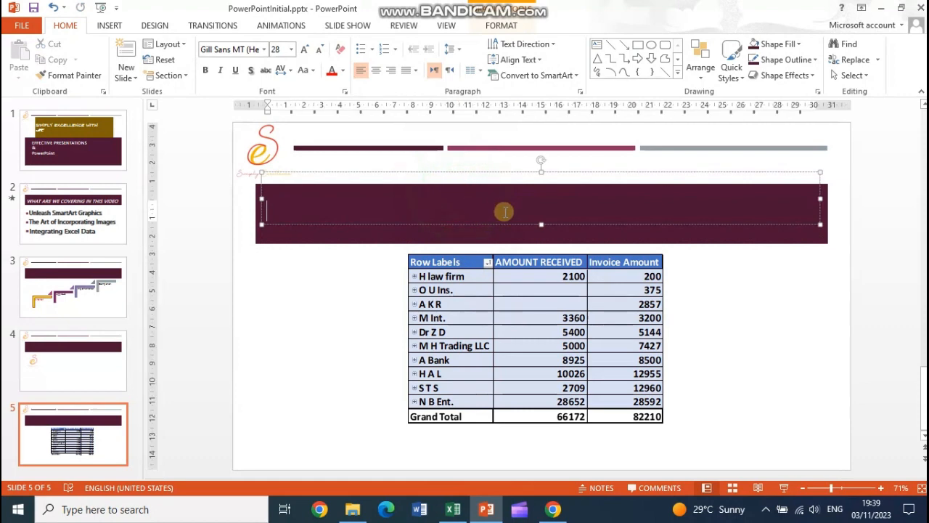
key("Escape")
- Stretch the linked table on slide 5 wider and taller so it fills the area below the title bar, and center it
left_click_drag(541, 314, 394, 307)
left_click_drag(520, 334, 831, 340)
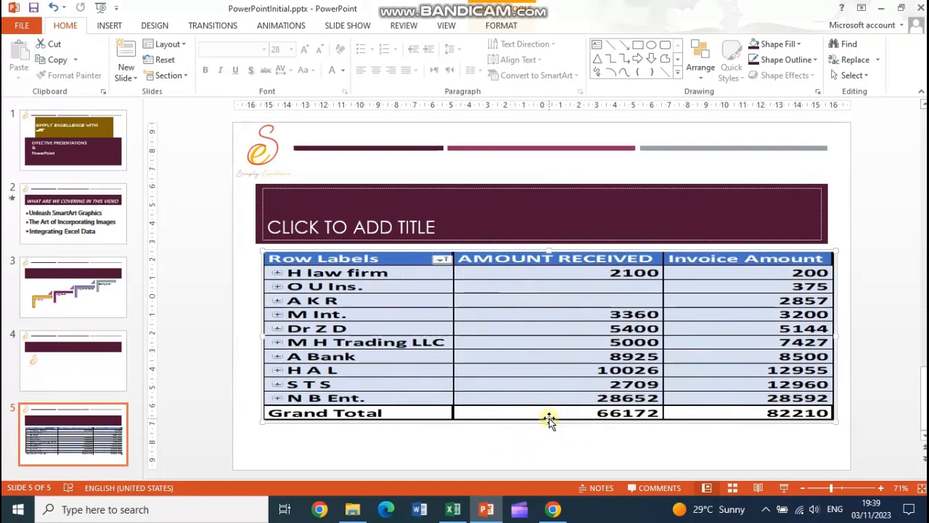
left_click_drag(548, 421, 539, 456)
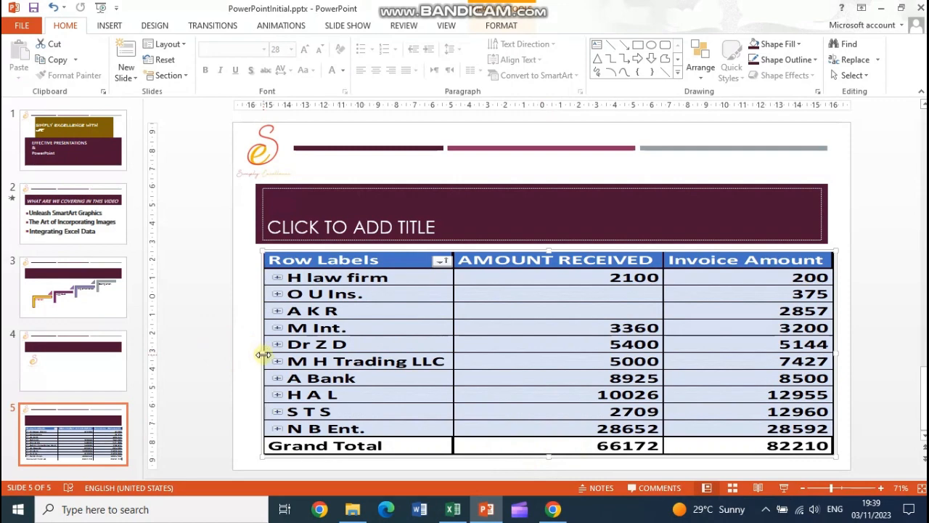
left_click_drag(262, 354, 411, 354)
left_click_drag(599, 309, 537, 313)
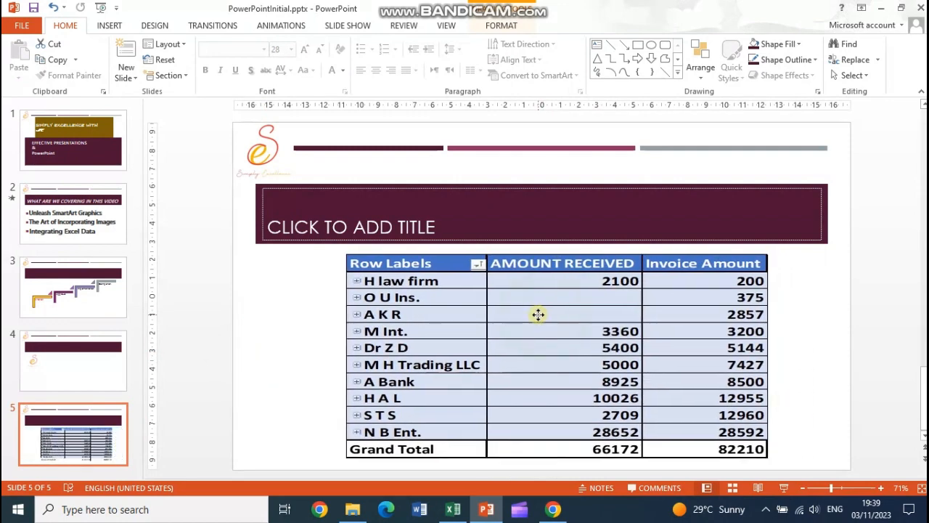
left_click_drag(607, 327, 590, 331)
left_click(784, 328)
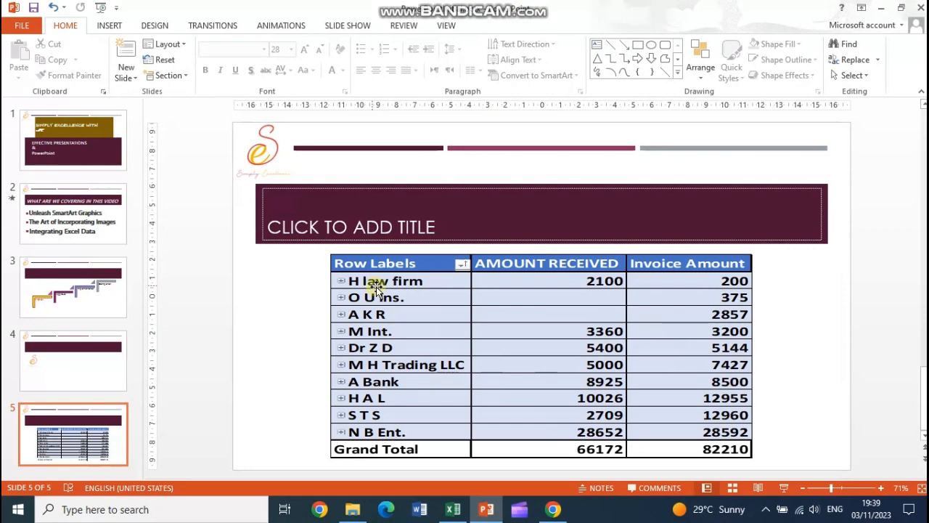
- Switch to the Excel workbook and copy the entire table on the Receipts sheet, from the header row through row 22
left_click(453, 509)
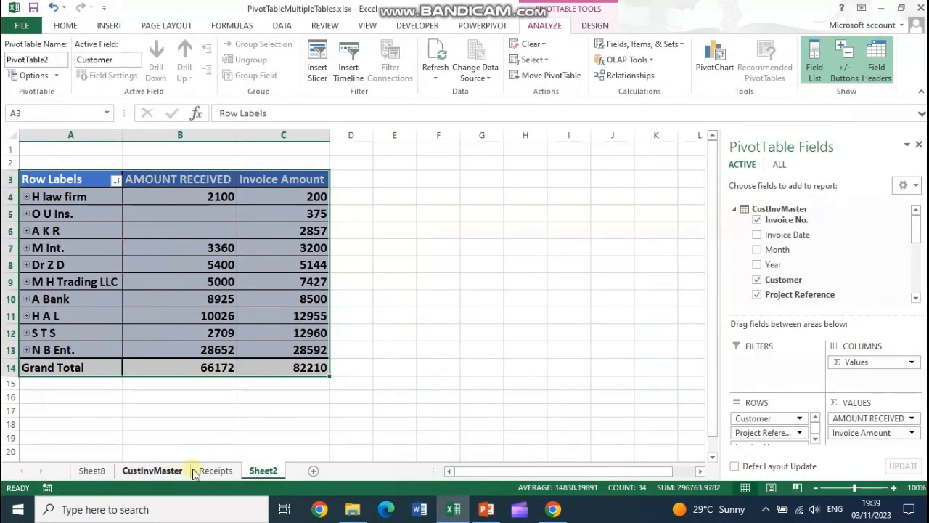
left_click(215, 470)
left_click(52, 141)
left_click_drag(52, 141, 657, 142)
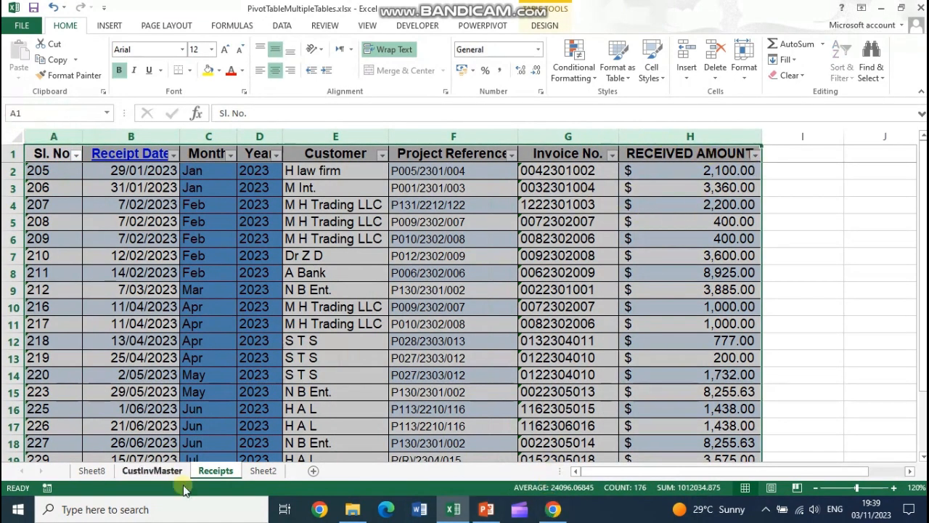
left_click_drag(206, 471, 114, 473)
left_click_drag(201, 474, 202, 474)
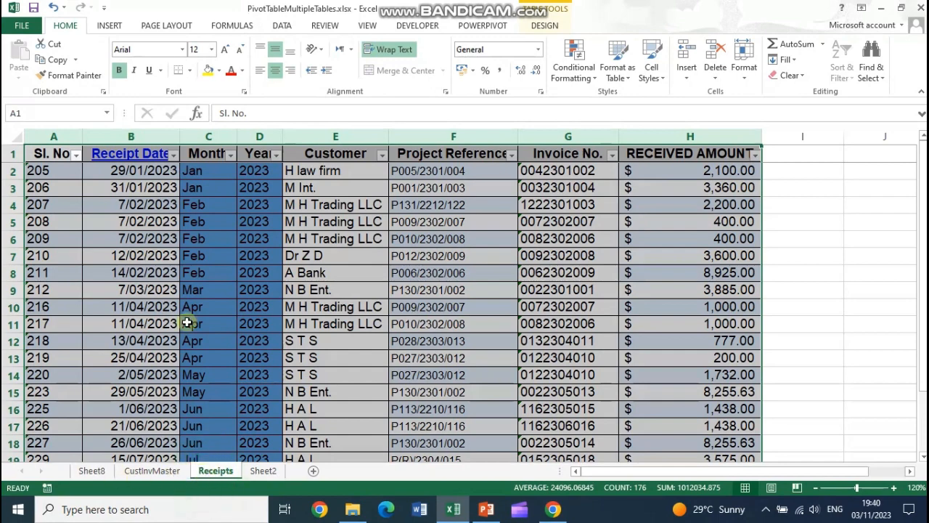
left_click(47, 224)
left_click_drag(41, 154, 675, 424)
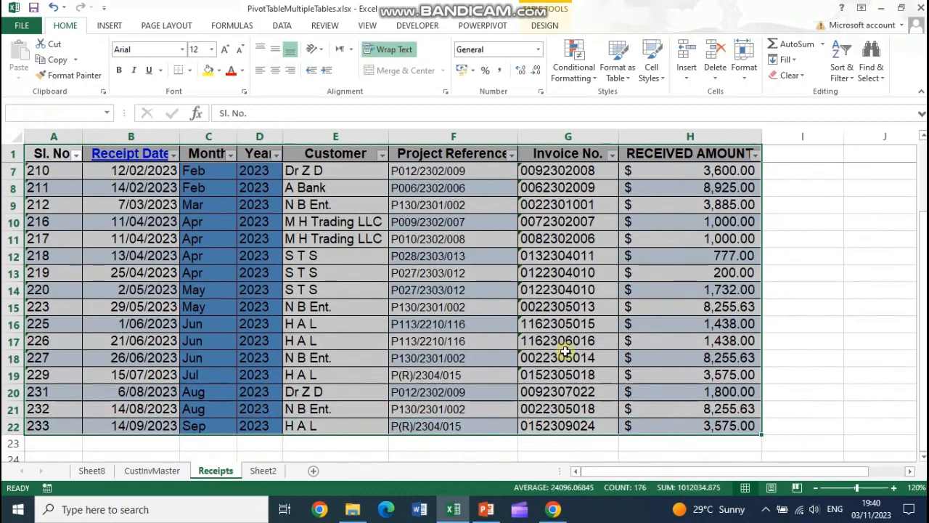
right_click(499, 298)
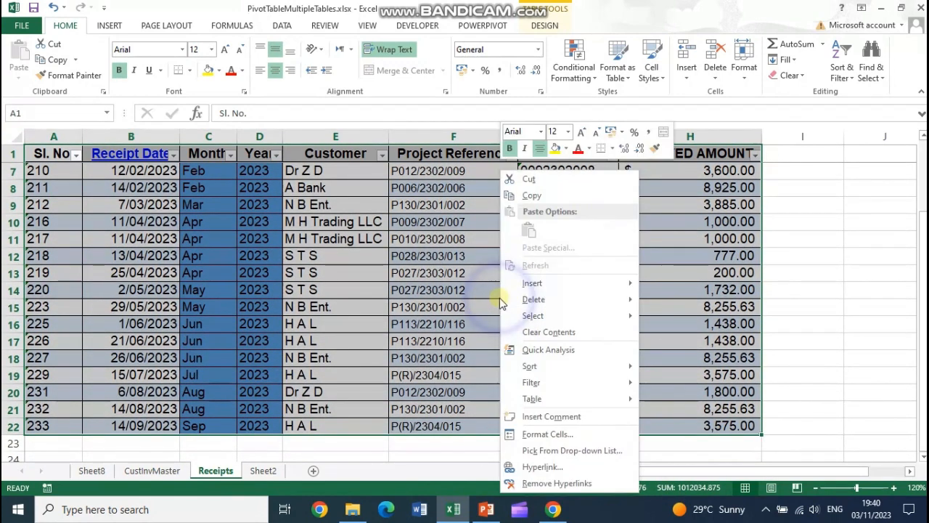
left_click(534, 195)
- Switch to the PowerPoint presentation and add a new title and content slide after slide 5
left_click(486, 509)
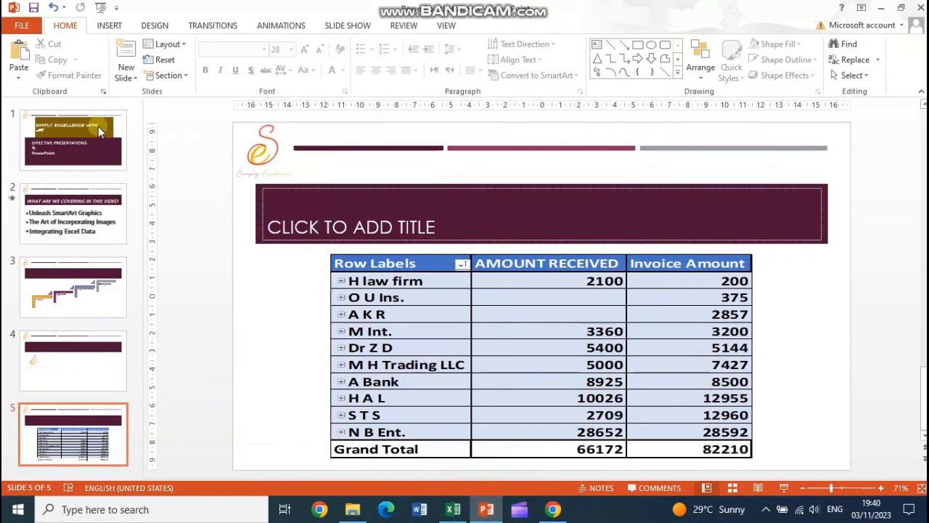
left_click(19, 78)
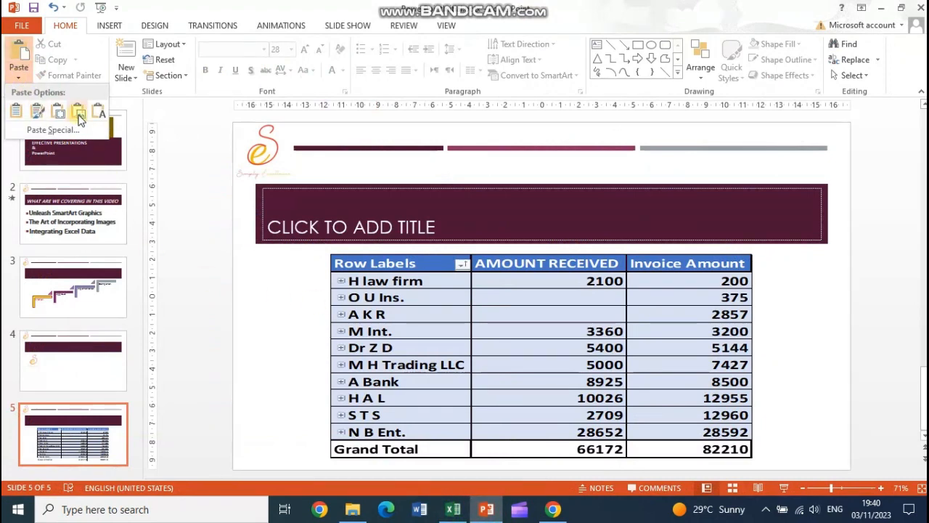
left_click(124, 55)
left_click(365, 231)
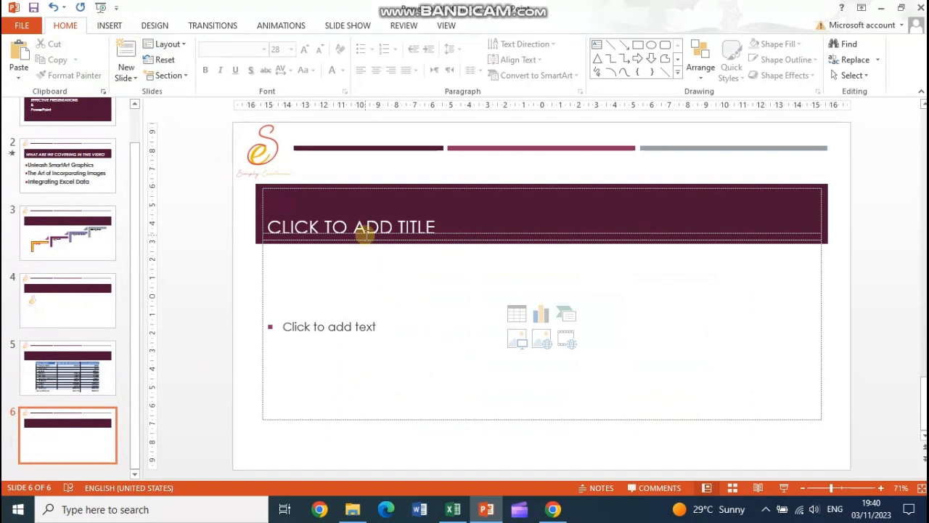
- Paste the receipts table onto slide 6 with its source formatting and enlarge it to span most of the slide
left_click(19, 73)
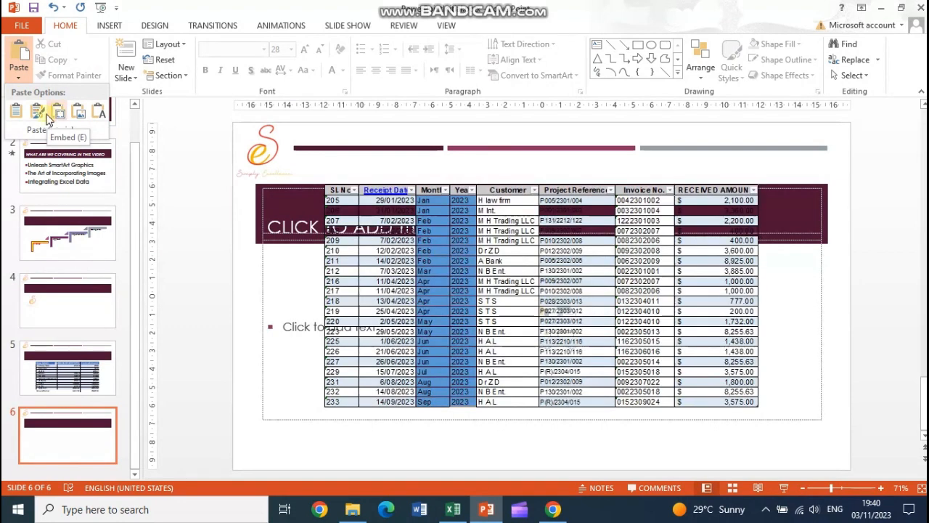
left_click(38, 115)
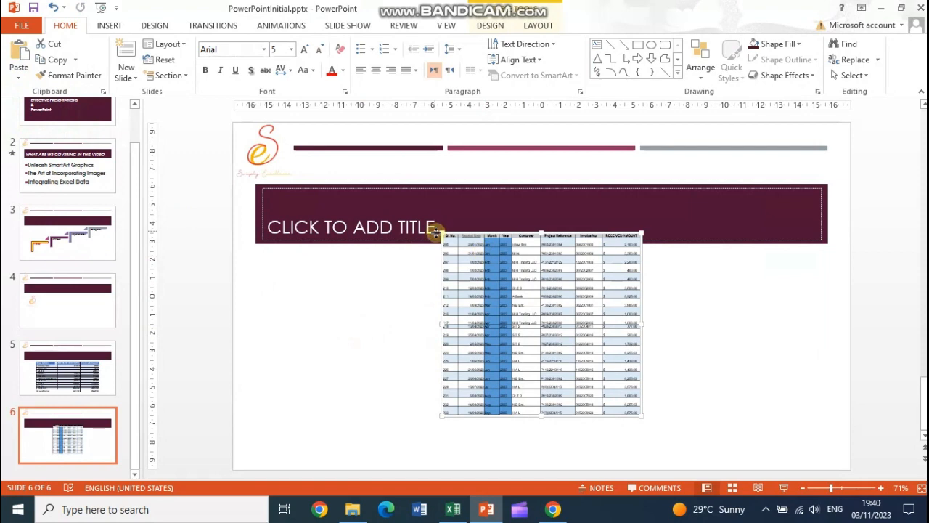
left_click_drag(437, 230, 283, 180)
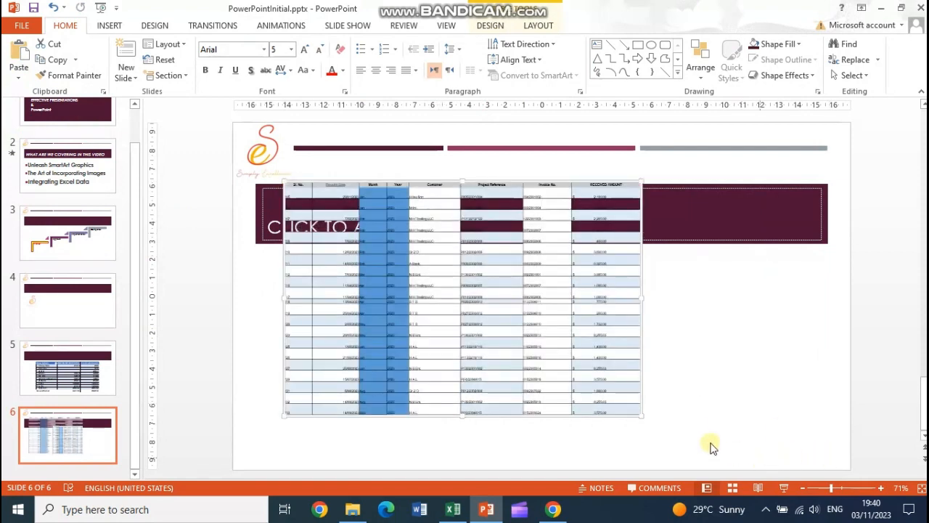
left_click_drag(640, 414, 786, 446)
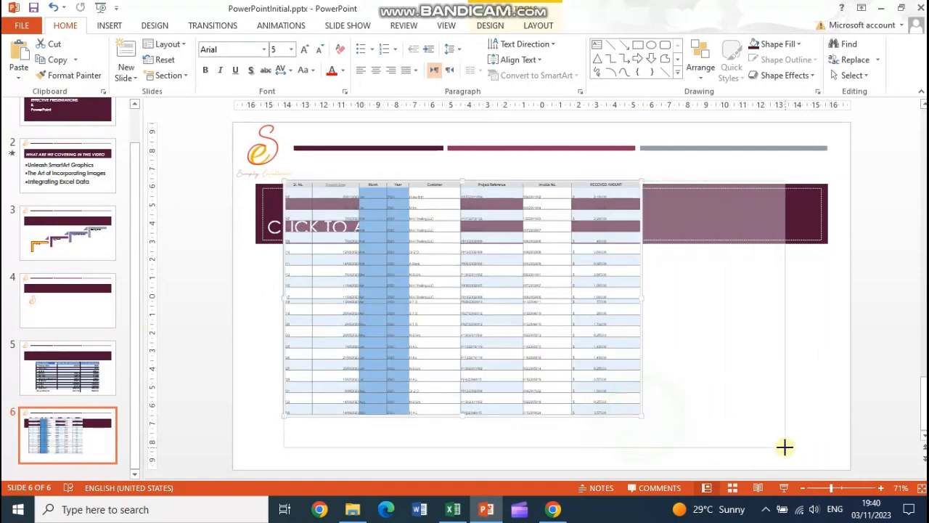
- Undo the last enlargement of the receipts table on slide 6
left_click(372, 252)
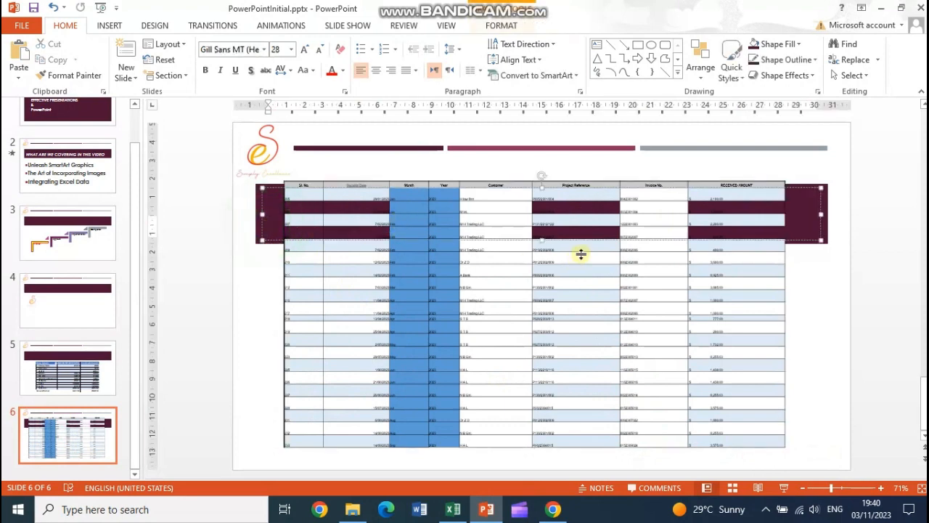
left_click(815, 285)
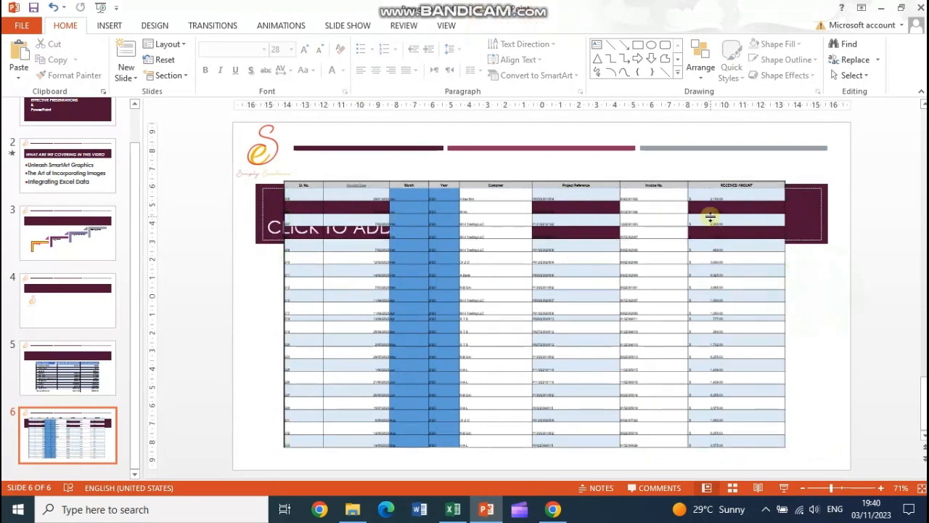
left_click(710, 217)
key("ctrl+z")
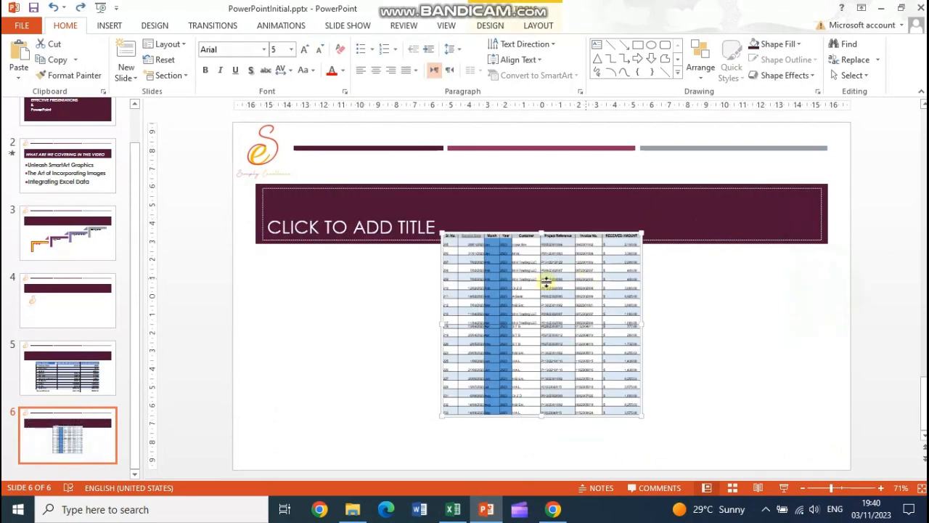
- Move the receipts table below the title bar and change slide 6 to the Blank layout
left_click_drag(535, 234, 394, 252)
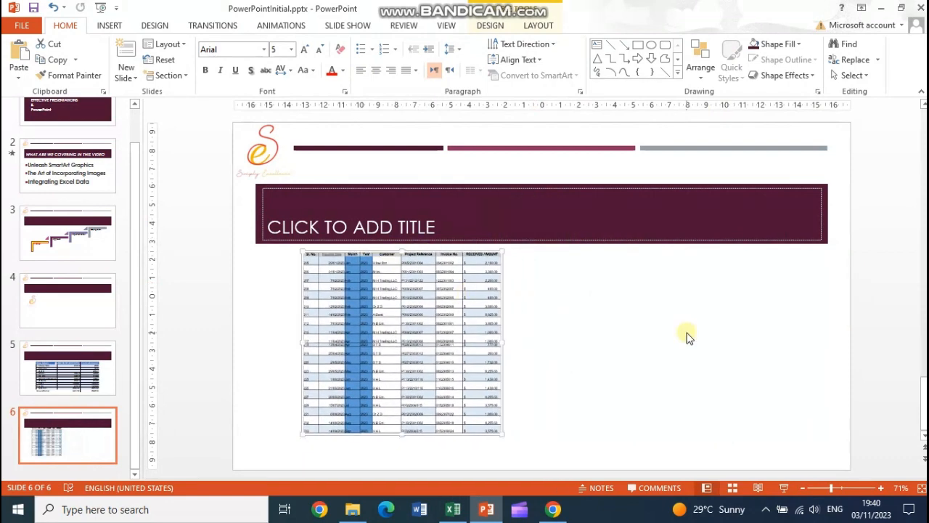
left_click(173, 44)
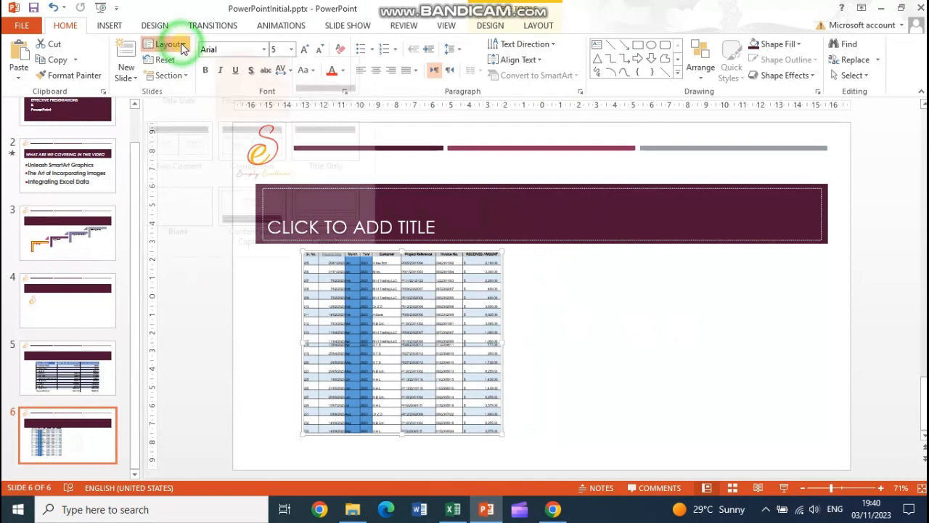
left_click(181, 220)
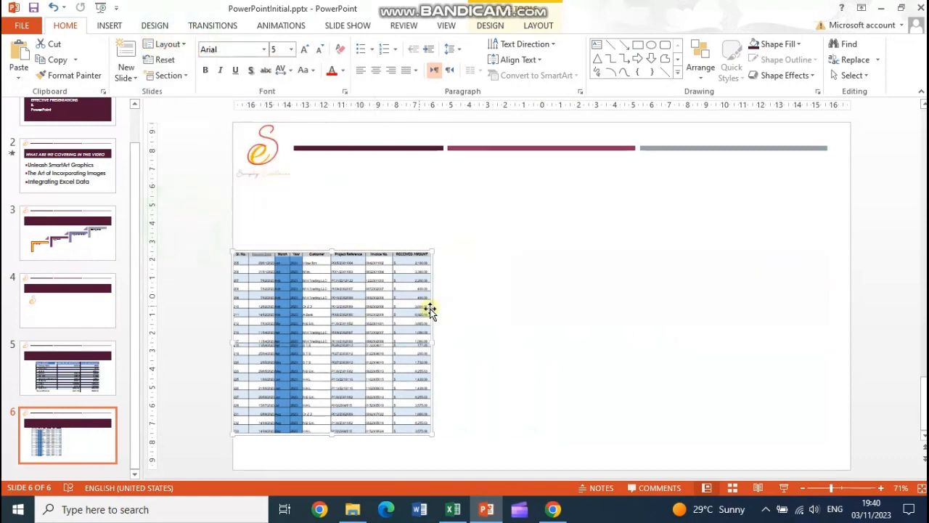
- Move the receipts table up under the header lines, enlarge it to fill the blank slide, and preview it in the slide show
left_click(338, 307)
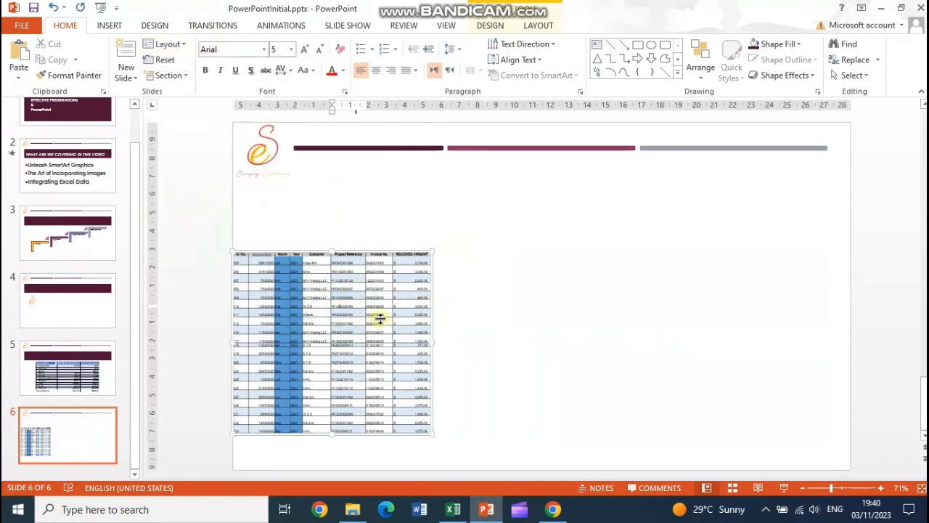
left_click_drag(378, 256, 414, 183)
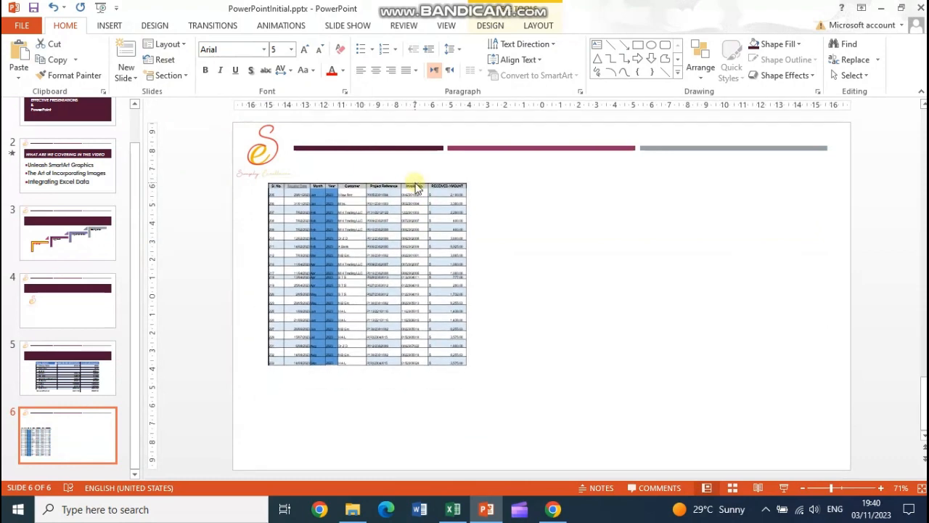
left_click_drag(472, 363, 648, 398)
left_click_drag(482, 183, 511, 170)
left_click_drag(676, 385, 822, 447)
left_click(784, 488)
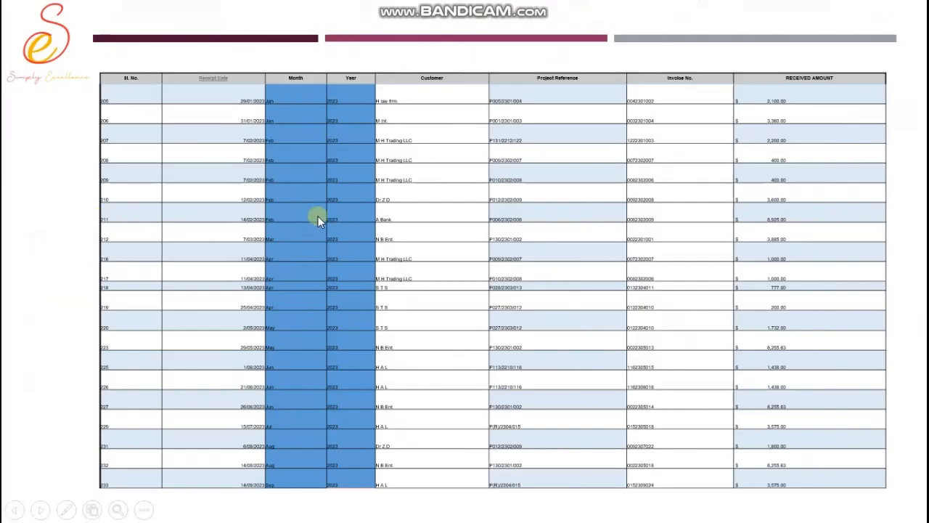
key("Escape")
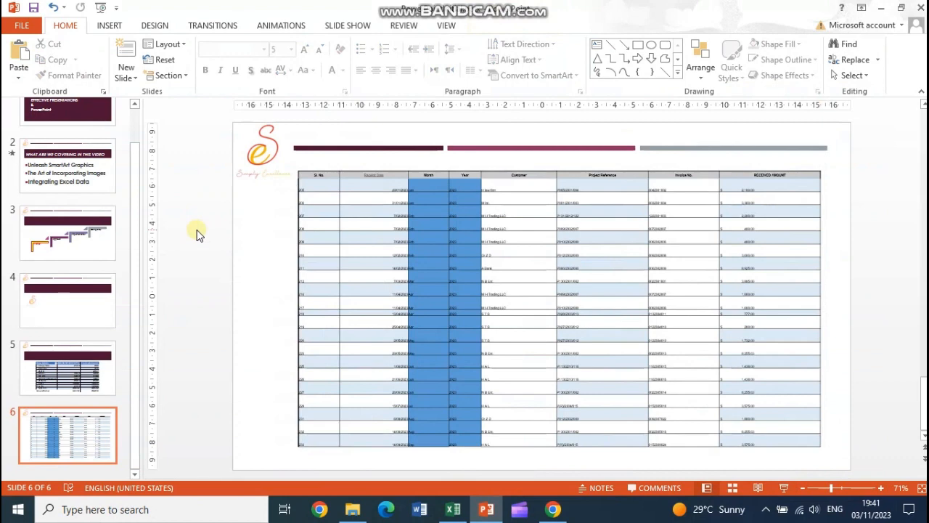
- Remove the receipts table from slide 6 and paste the copied data as a Microsoft Excel Worksheet Object displayed as an icon
left_click(481, 253)
key("ctrl+x")
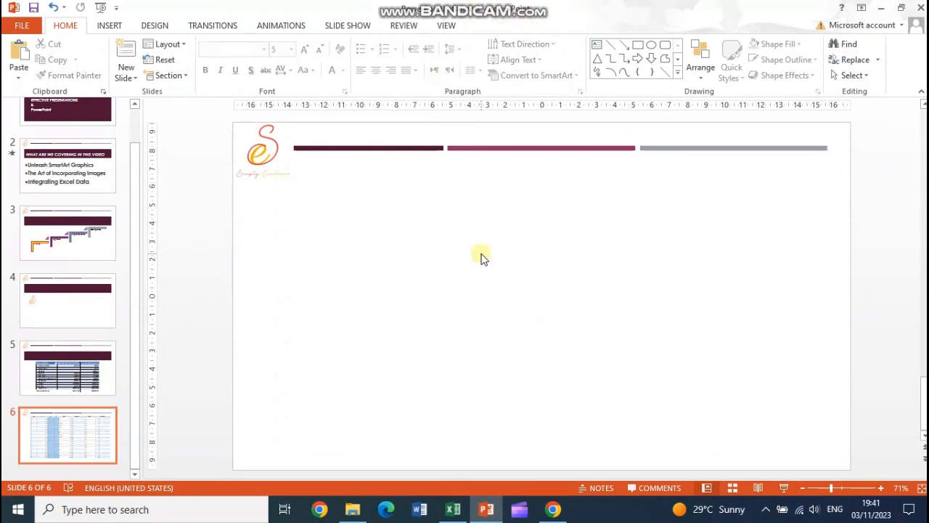
left_click(19, 78)
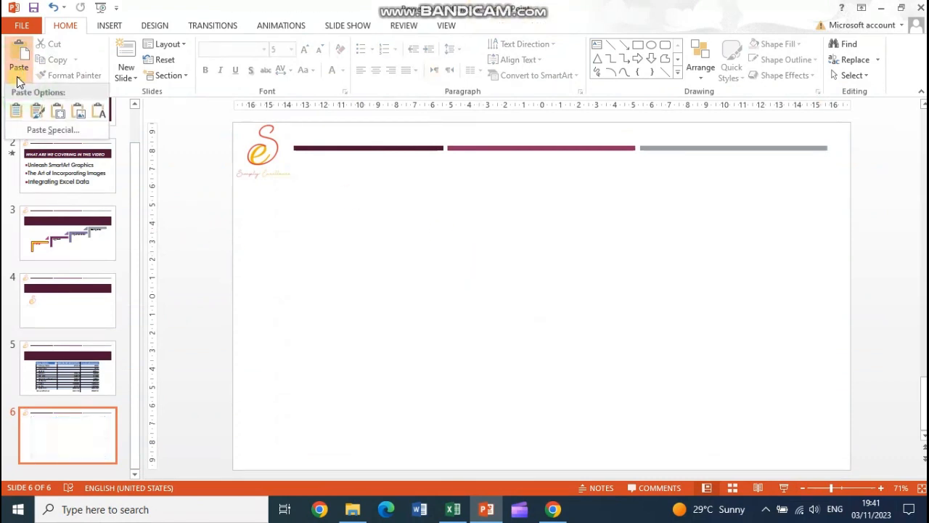
left_click(38, 129)
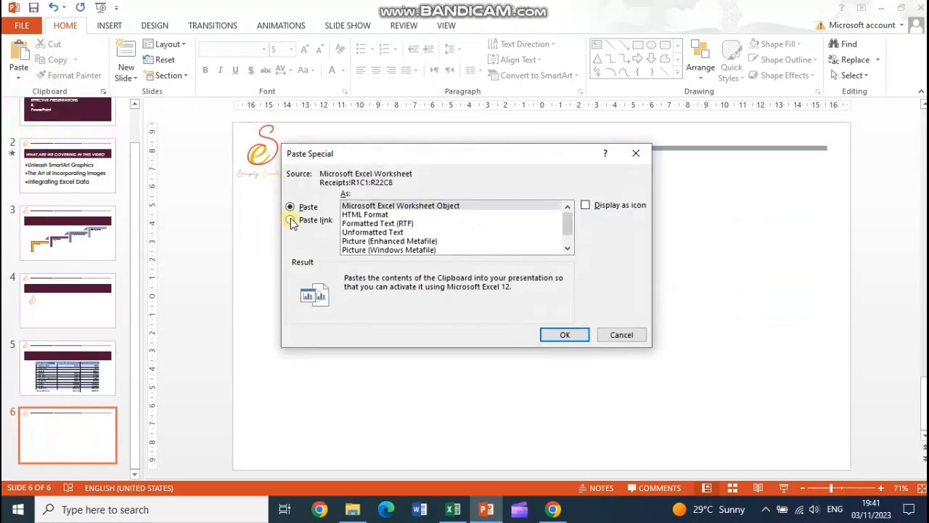
left_click(585, 206)
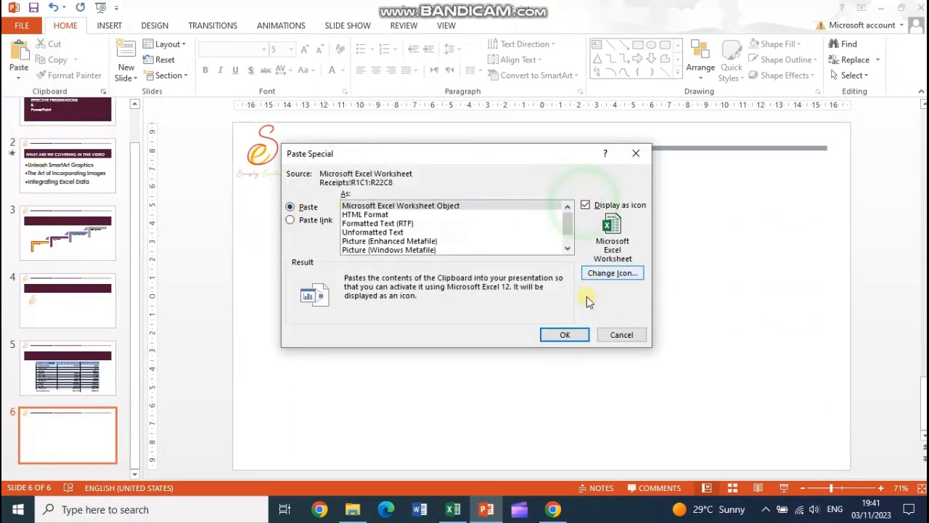
left_click(572, 334)
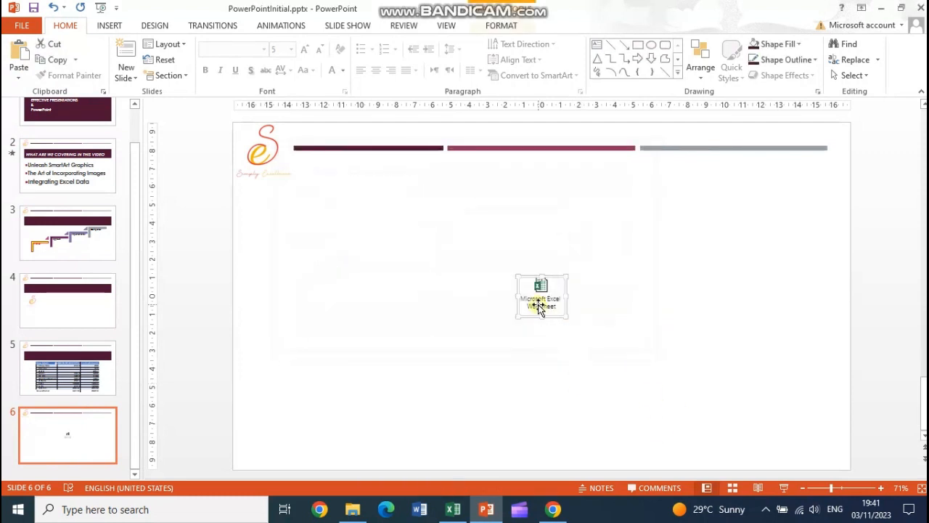
- Run the slide show from slide 6, try to open the Excel worksheet icon, and exit the show
left_click(768, 331)
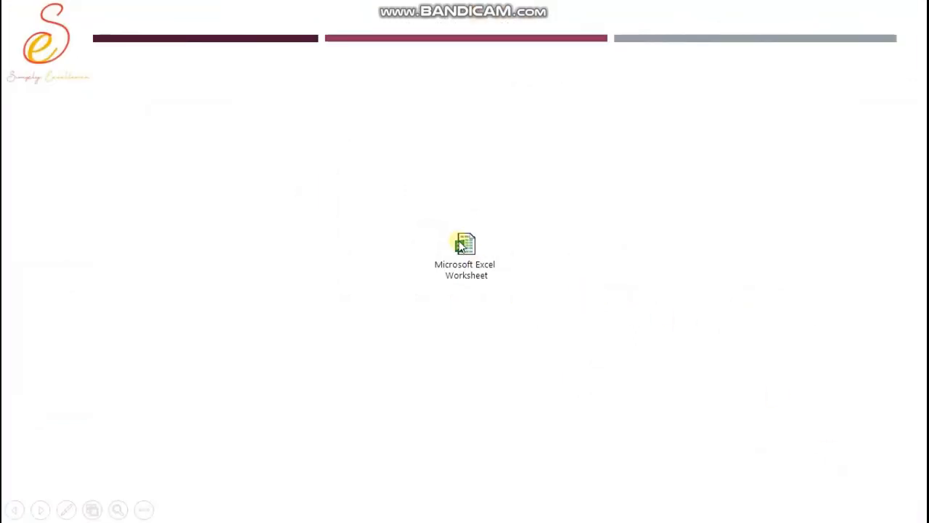
left_click(461, 247)
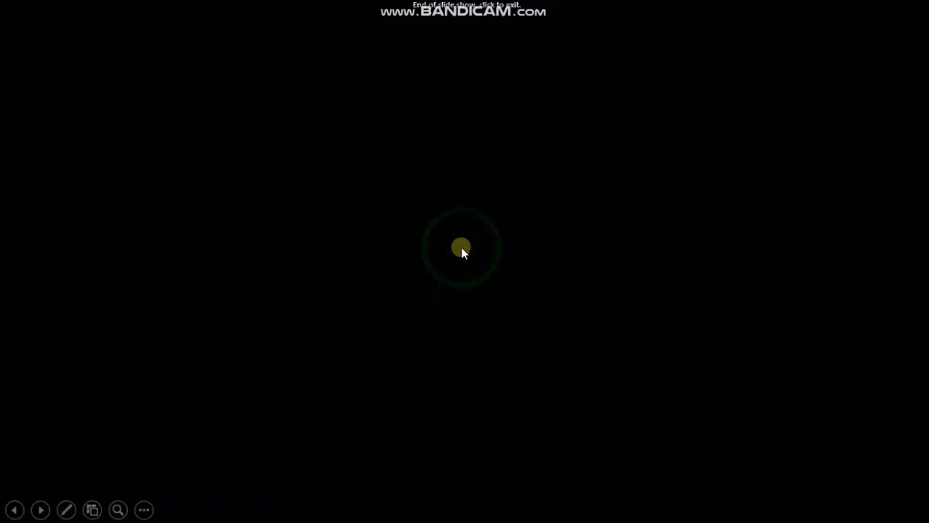
left_click(461, 248)
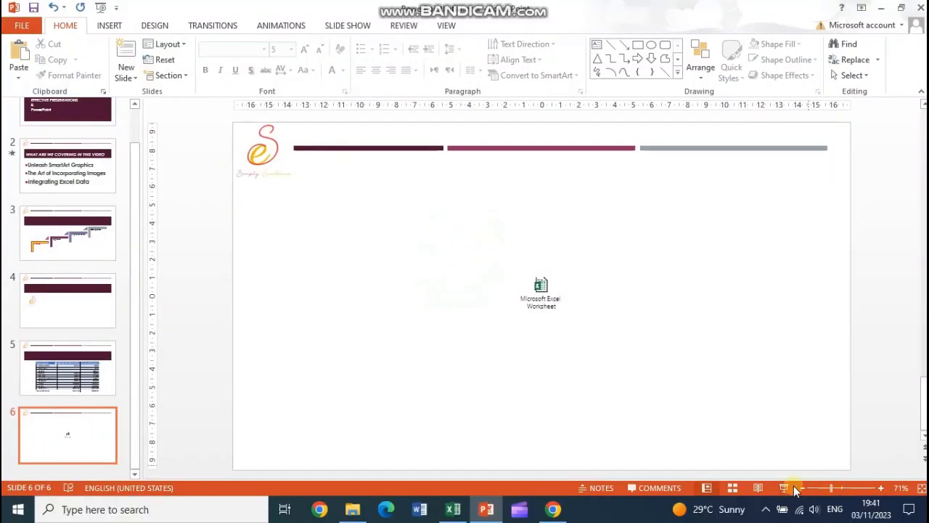
left_click(783, 487)
right_click(470, 249)
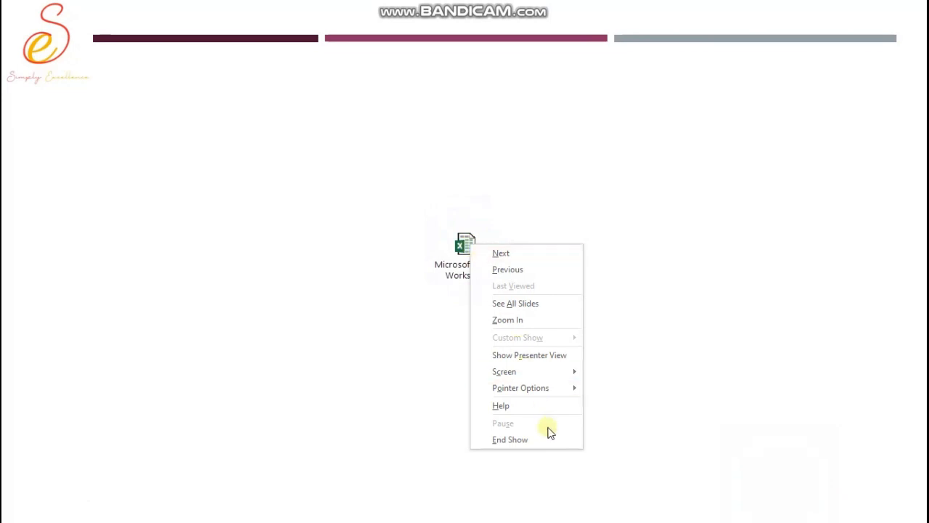
left_click(662, 372)
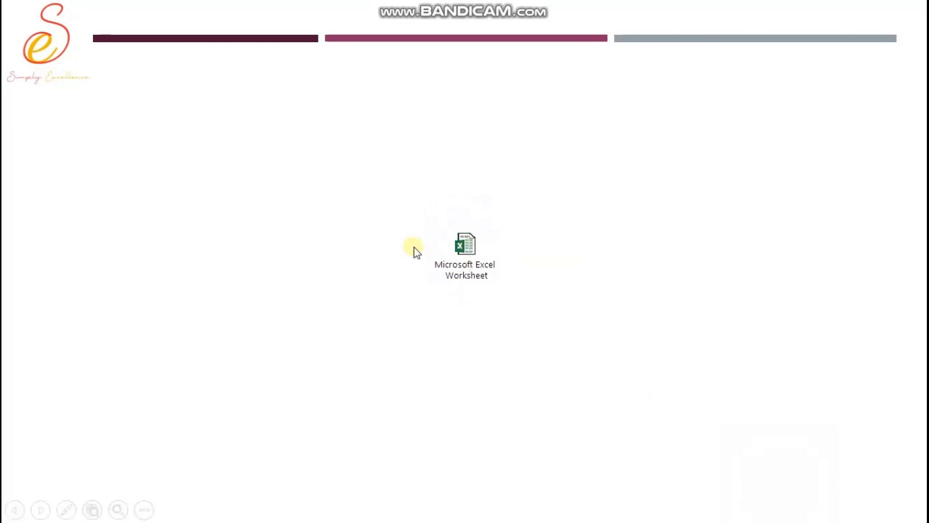
key("Escape")
- Hyperlink the worksheet icon on slide 6 to PivotTableMultipleTables.xlsx in the VideosEngandSampleFiles-PPT folder
left_click(542, 293)
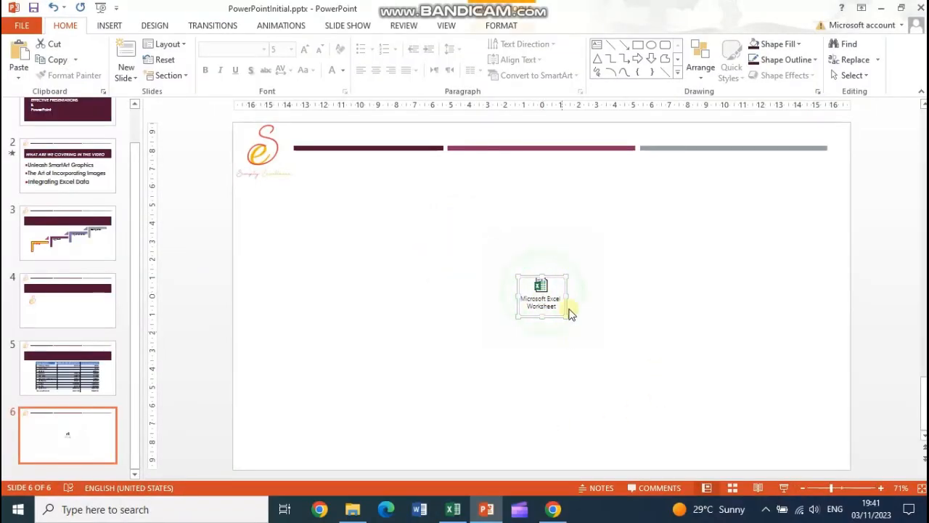
right_click(544, 294)
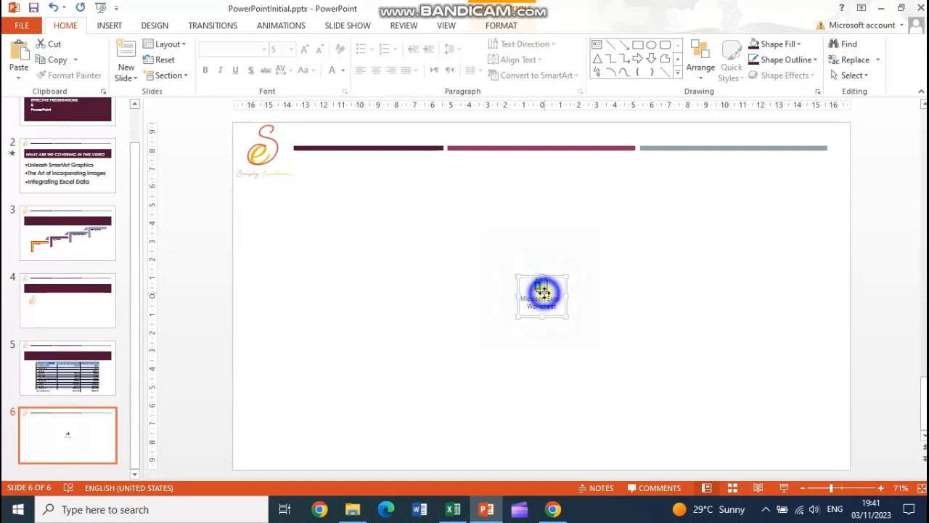
left_click(617, 442)
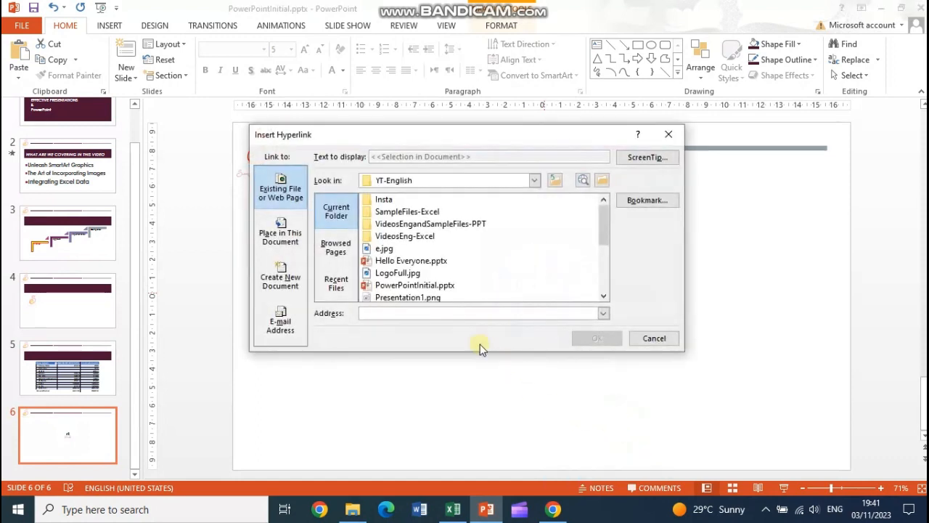
double_click(417, 225)
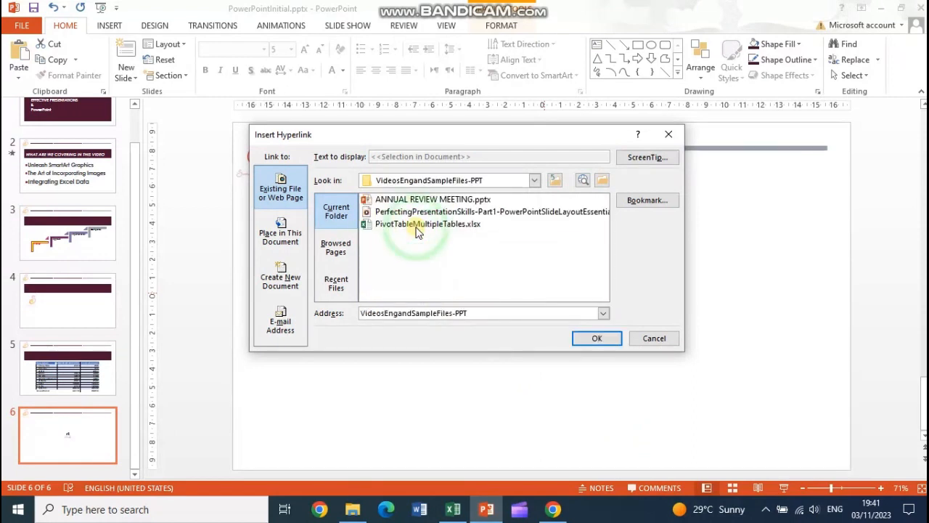
left_click(399, 225)
left_click(591, 338)
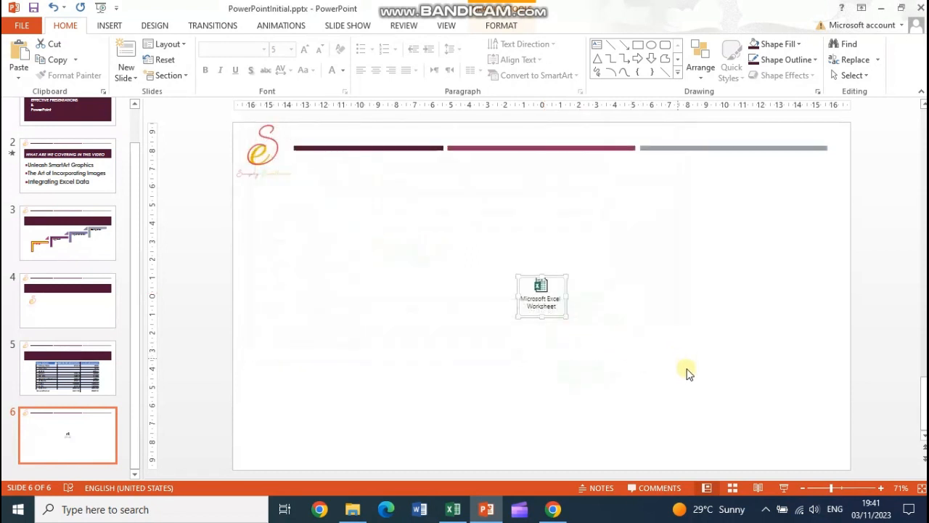
- Run the slide show from slide 6, open the linked workbook through the icon, return to the show and open it again
left_click(784, 487)
left_click(463, 270)
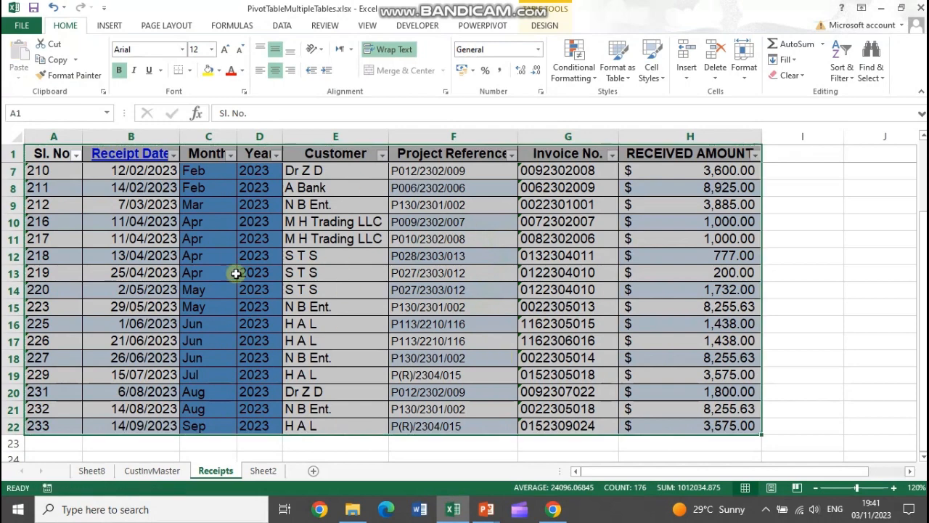
scroll(592, 356, "up", 2)
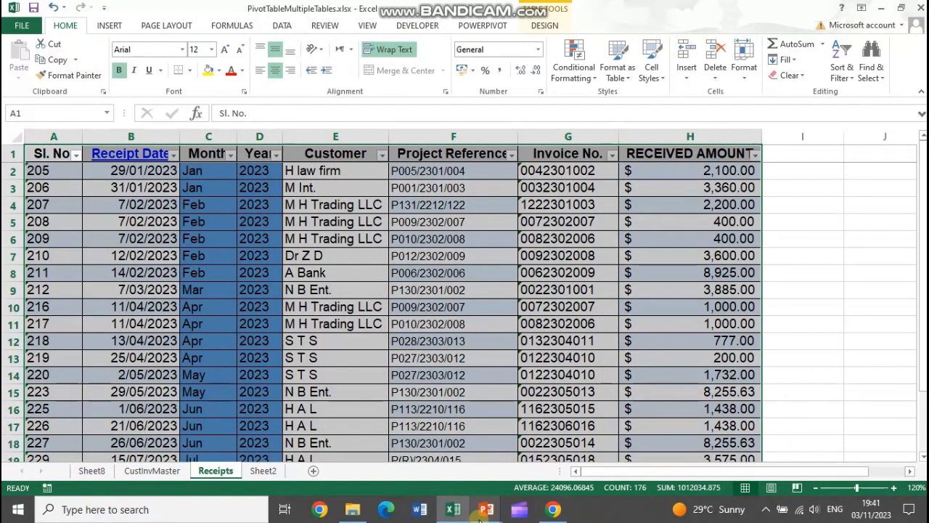
mouse_move(486, 509)
left_click(565, 469)
left_click(468, 267)
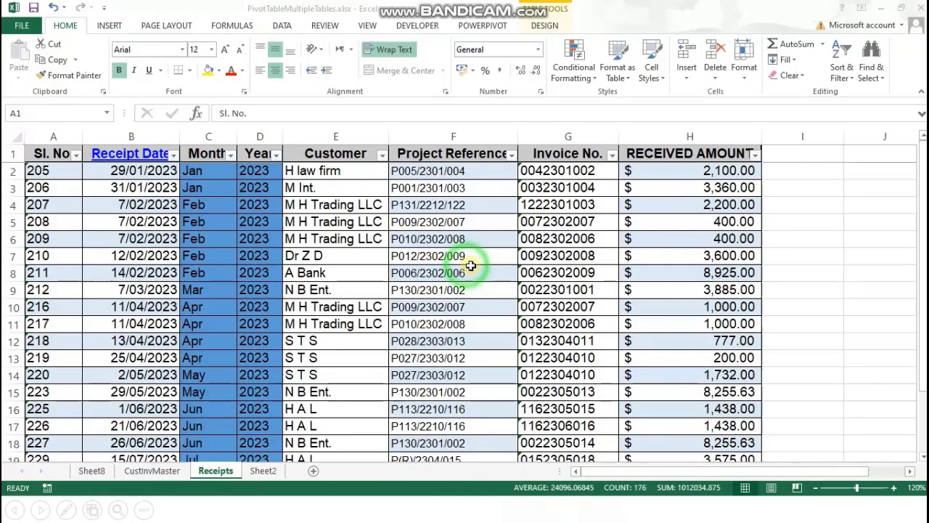